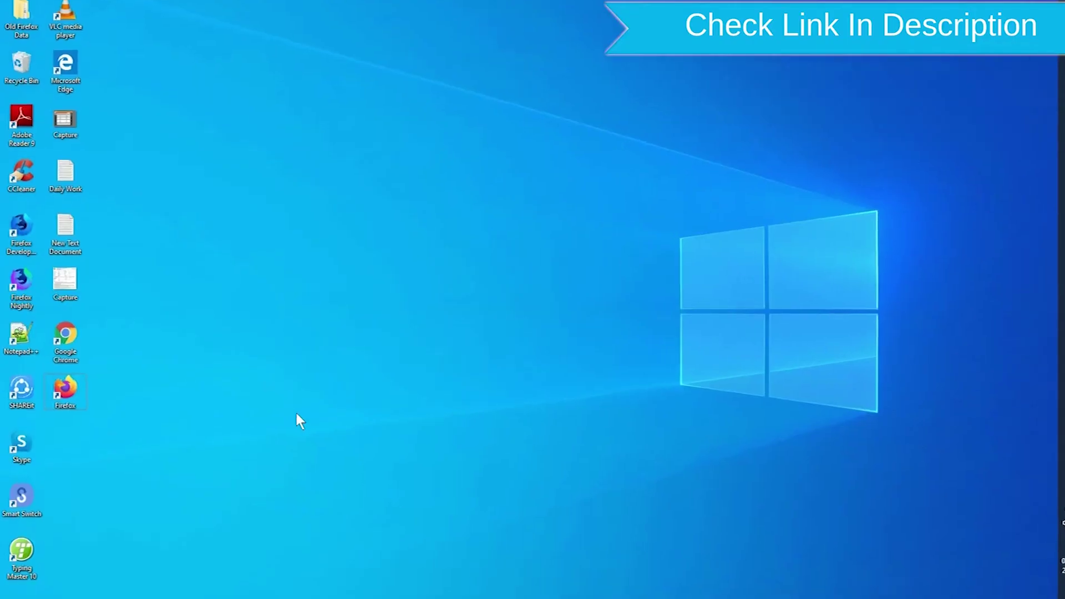
# Launch Firefox from the desktop and search Google for 'google find my device'
pyautogui.moveTo(208, 467); pyautogui.dragTo(80, 338)
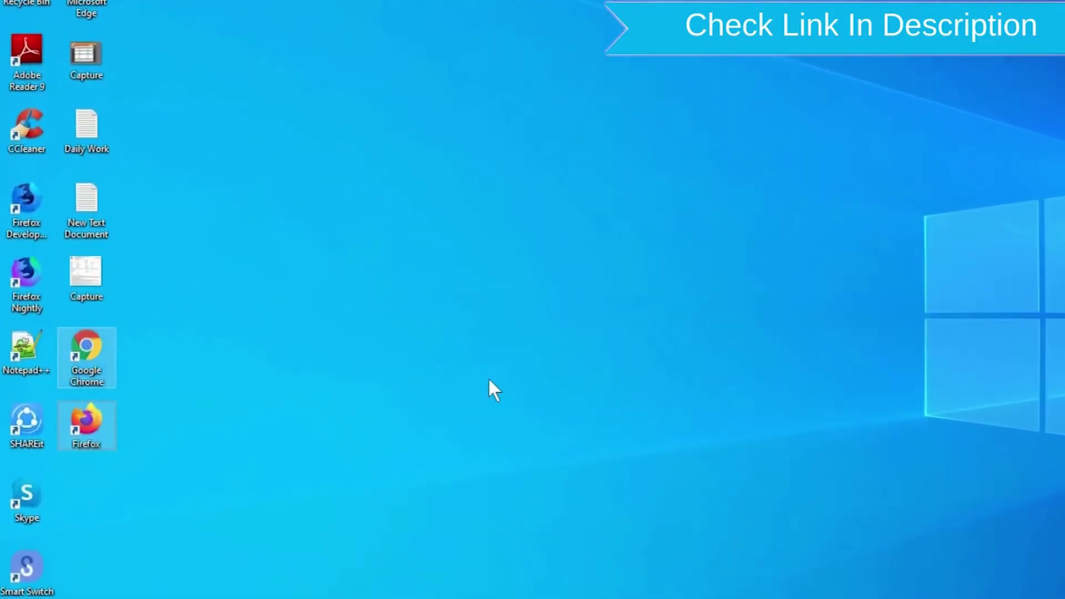
pyautogui.click(625, 394)
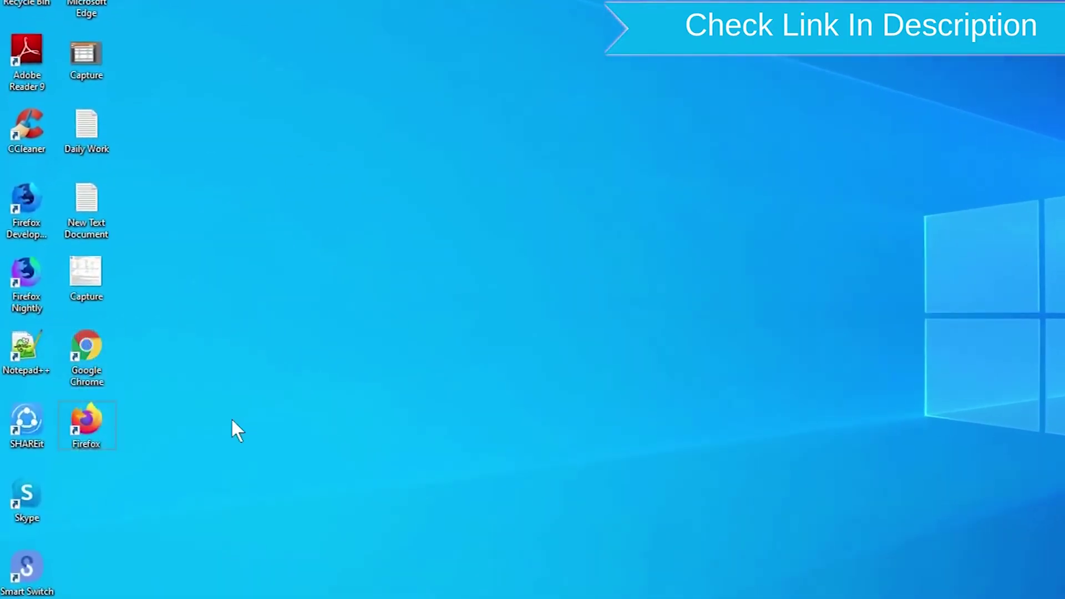
pyautogui.rightClick(98, 433)
pyautogui.click(196, 81)
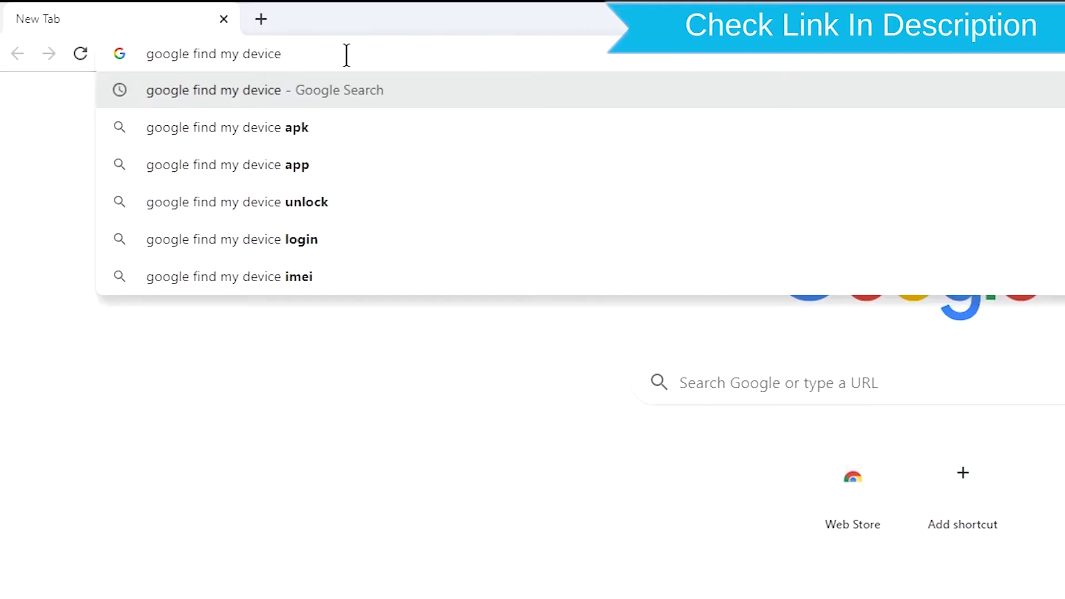
pyautogui.press('Return')
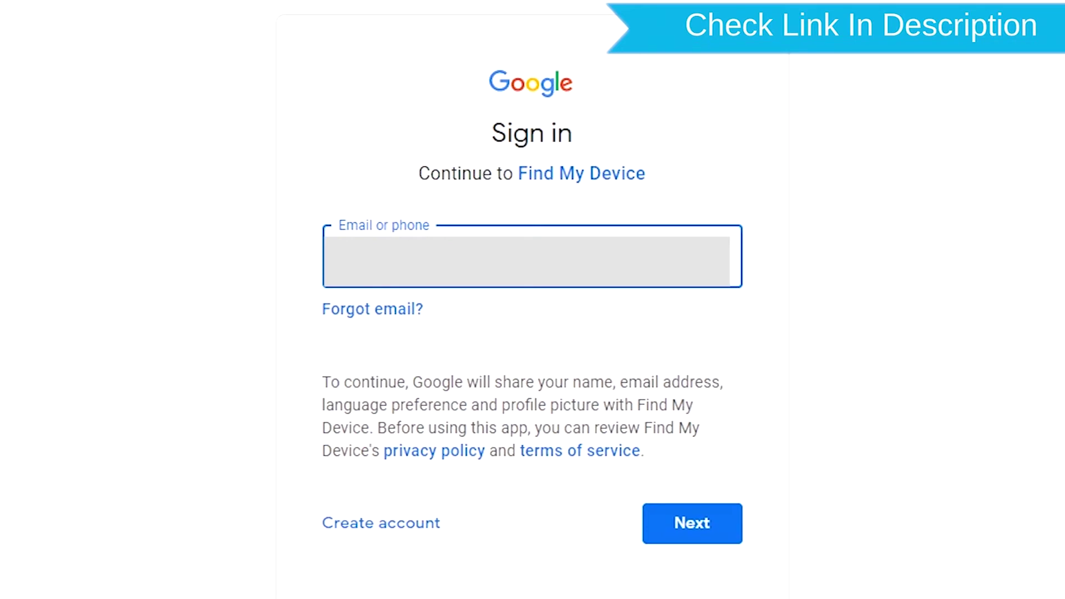
# Submit the Google account email to reach the password page
pyautogui.press('Return')
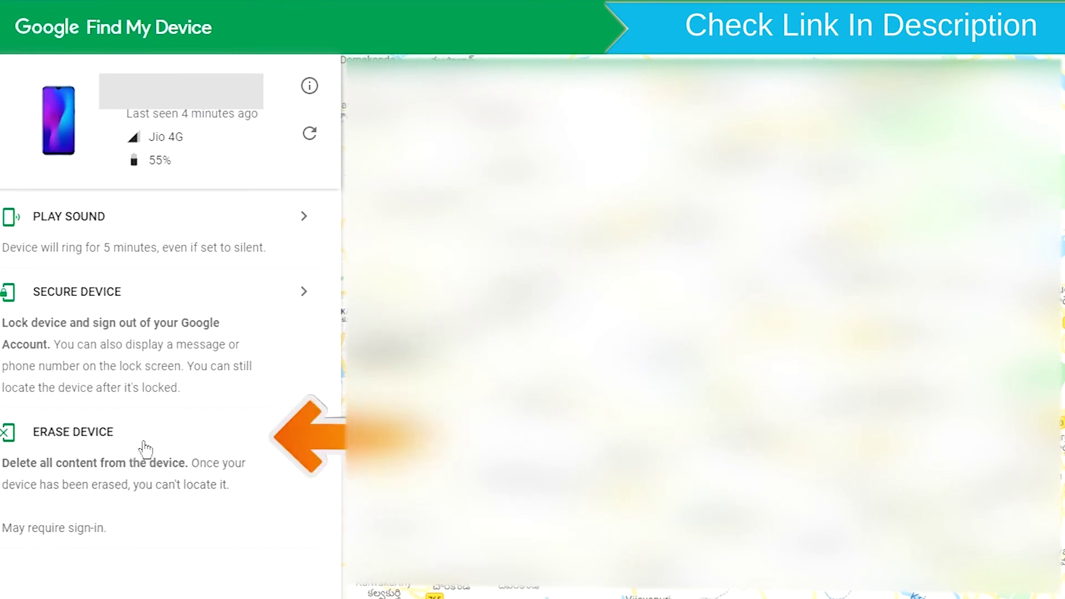
# Choose Erase Device for the phone, triggering the re-authentication prompt
pyautogui.click(145, 450)
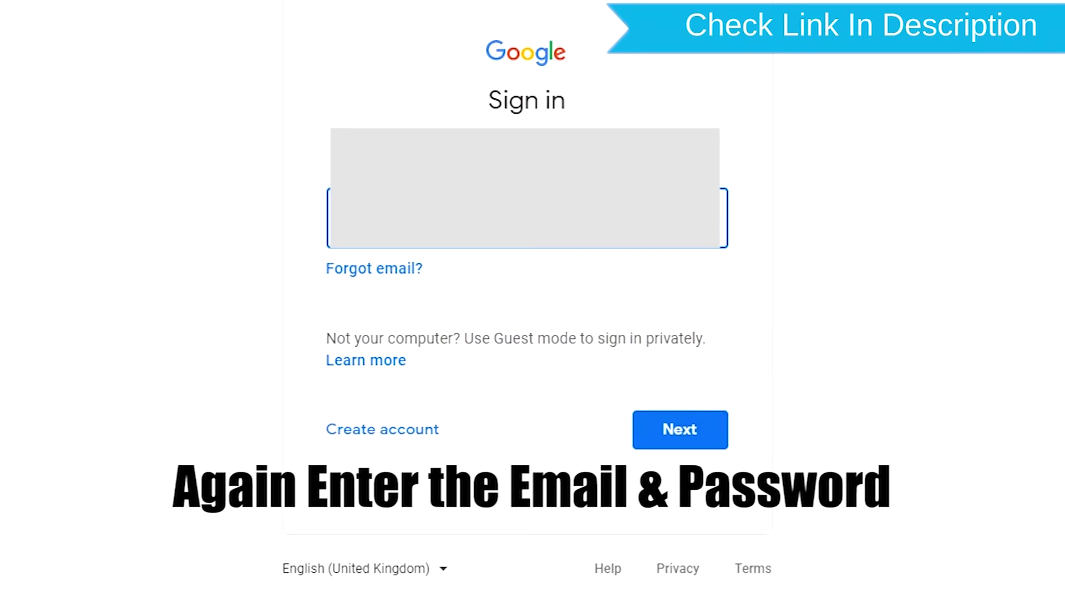
# Re-enter the account email and password to return to the device page
pyautogui.press('Return')
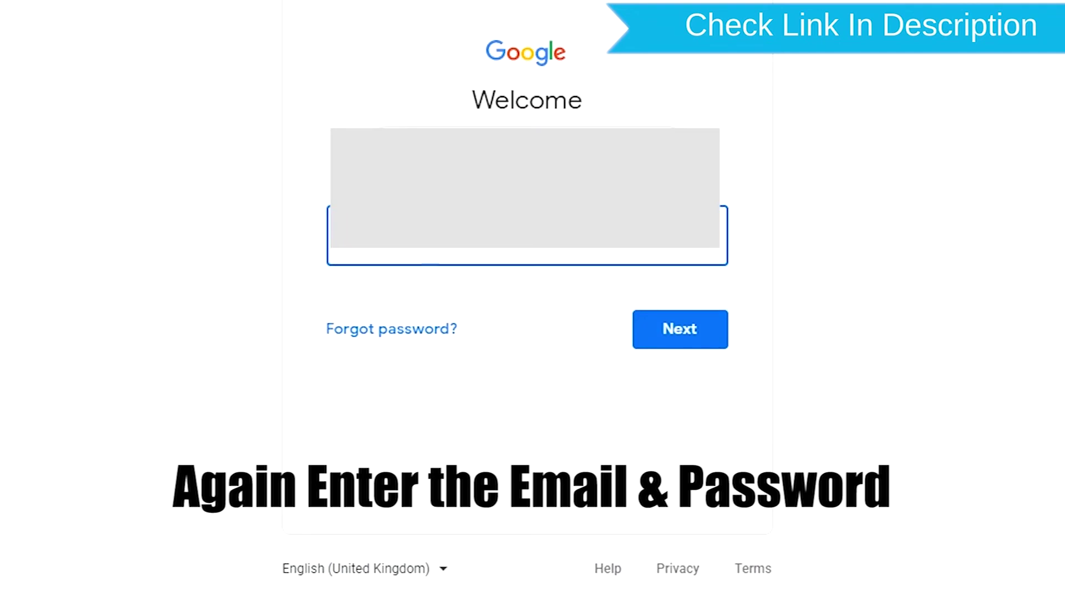
pyautogui.press('Return')
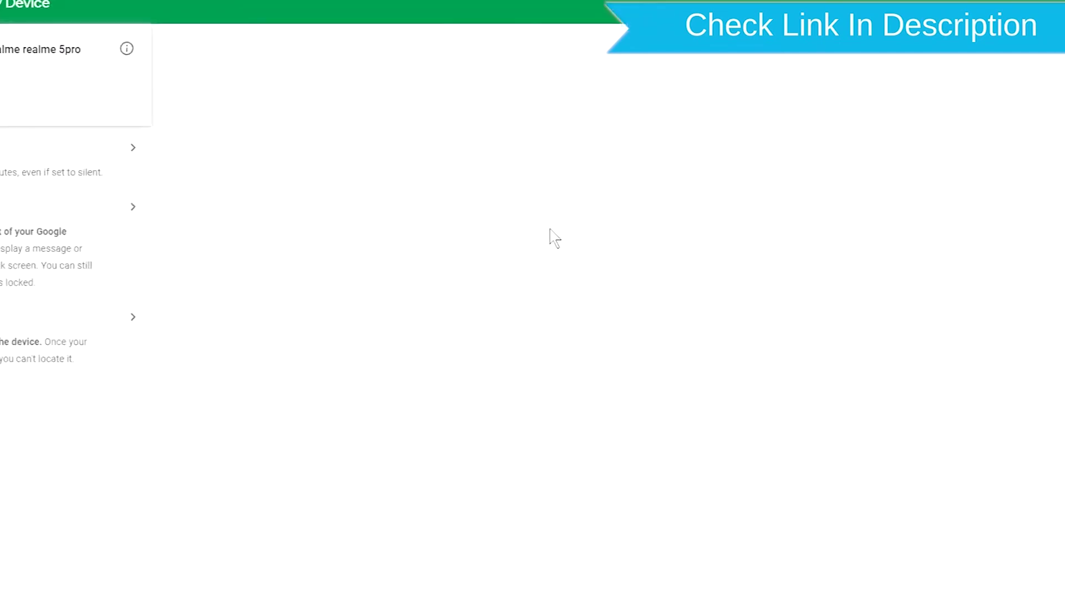